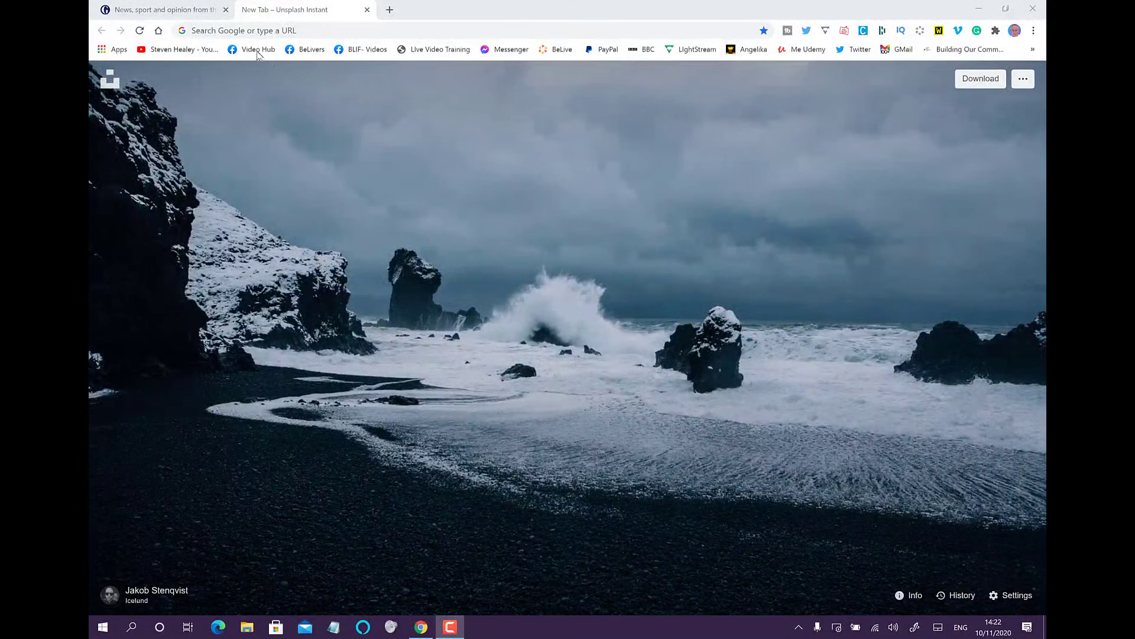
# Go to obs.ninja in Chrome using the address-bar suggestion after typing 'OB'.
pyautogui.click(264, 29)
pyautogui.click(264, 29)
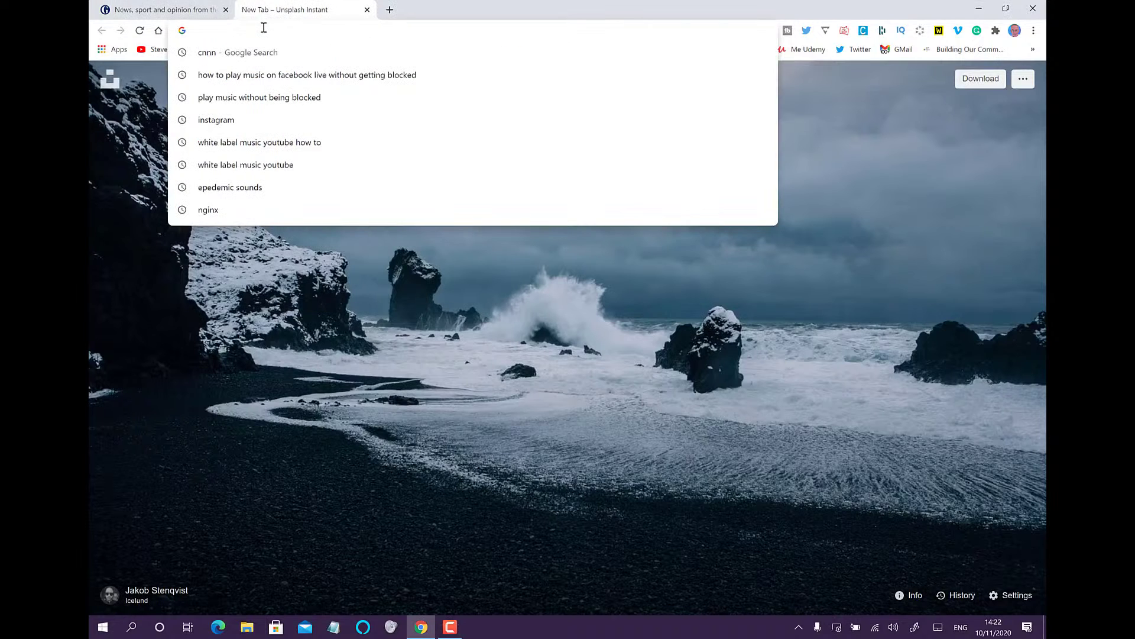
pyautogui.write('OBs.ninja')
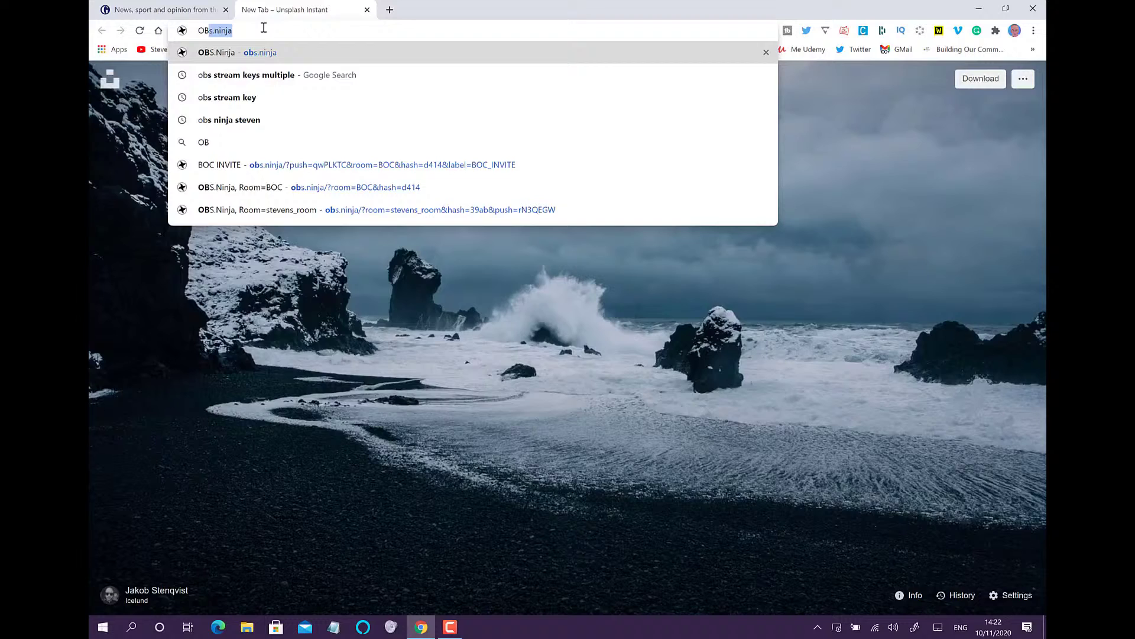
pyautogui.press('Return')
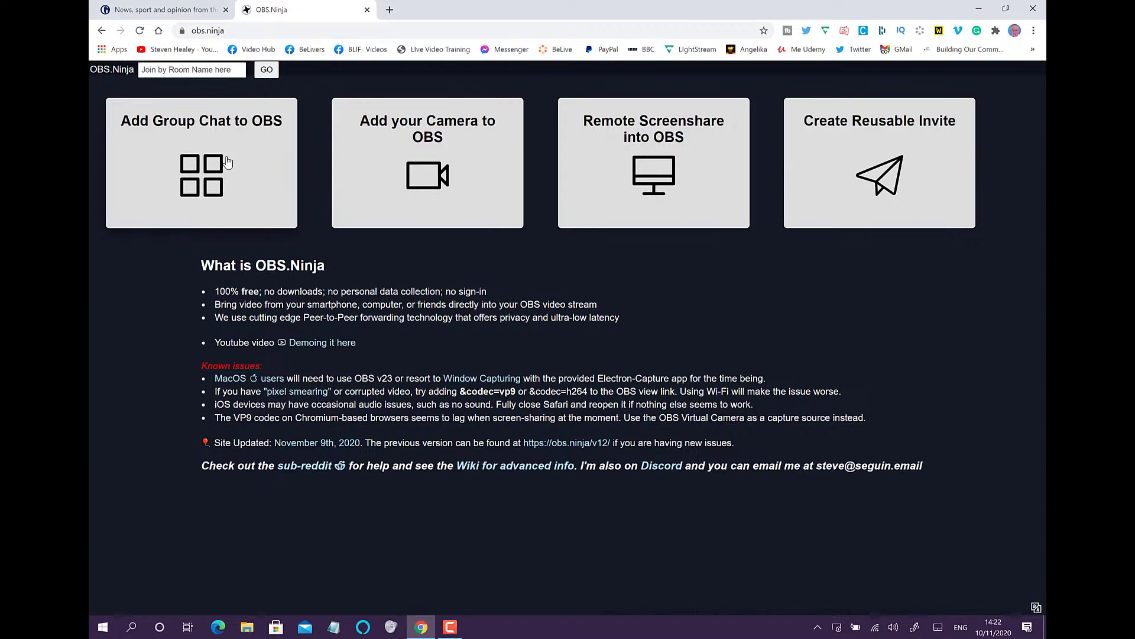
# Start a group chat room named STEVEN and enter the room password.
pyautogui.click(228, 161)
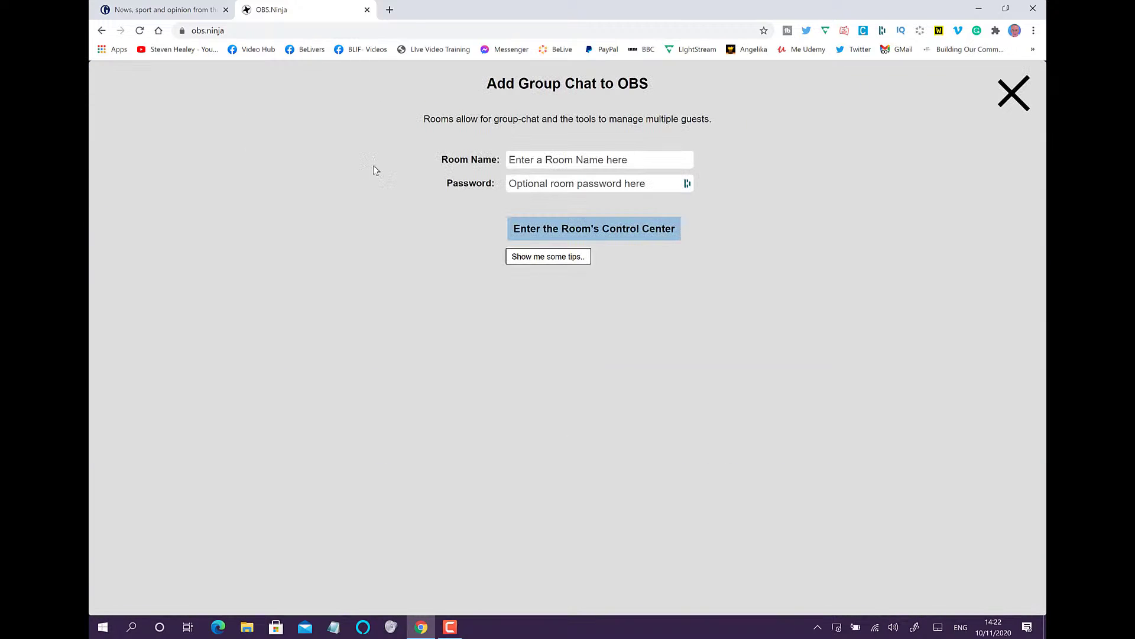
pyautogui.click(528, 161)
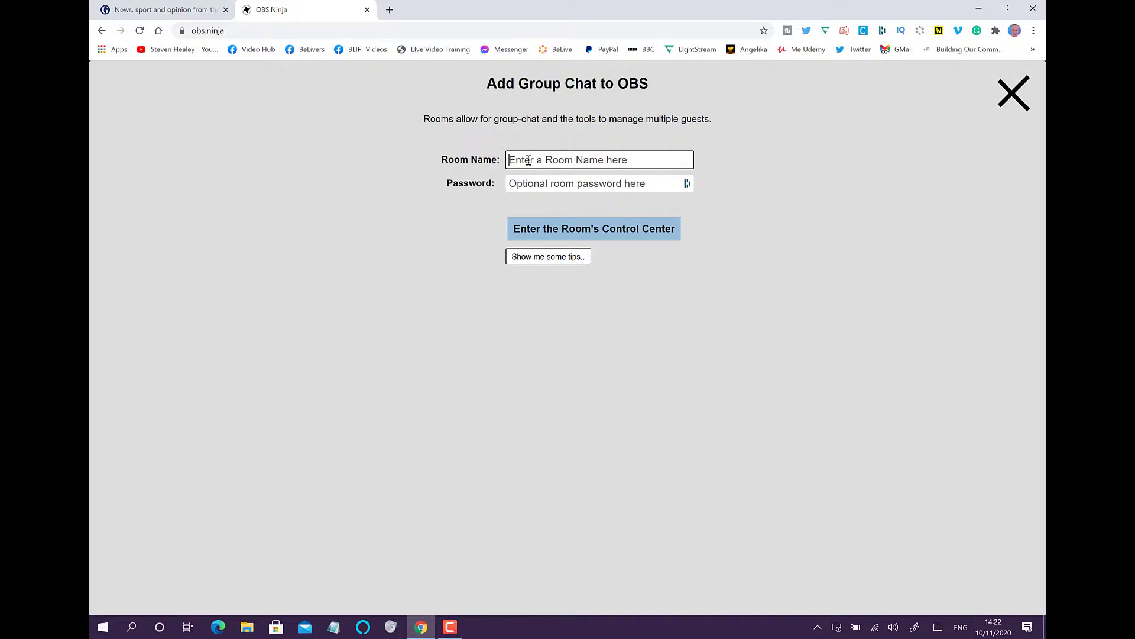
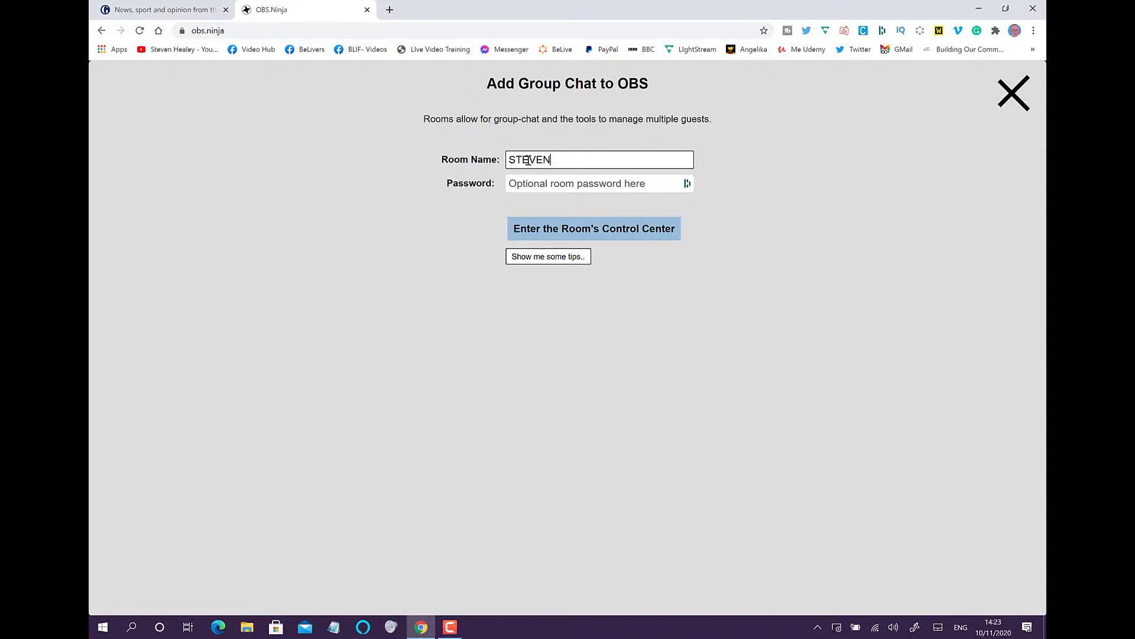
pyautogui.click(531, 181)
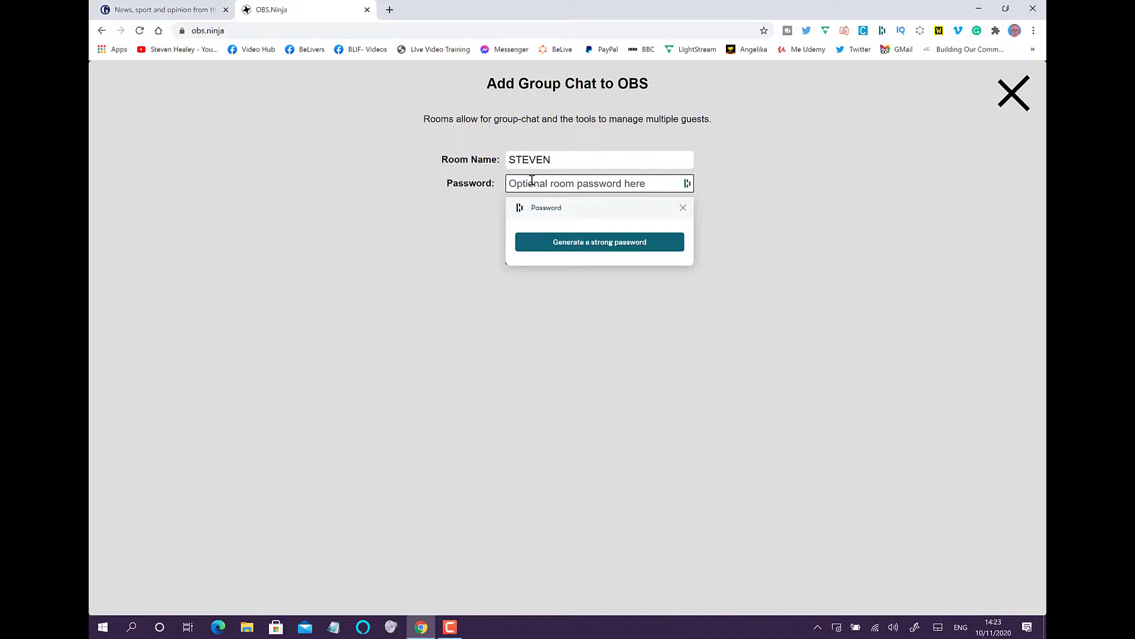
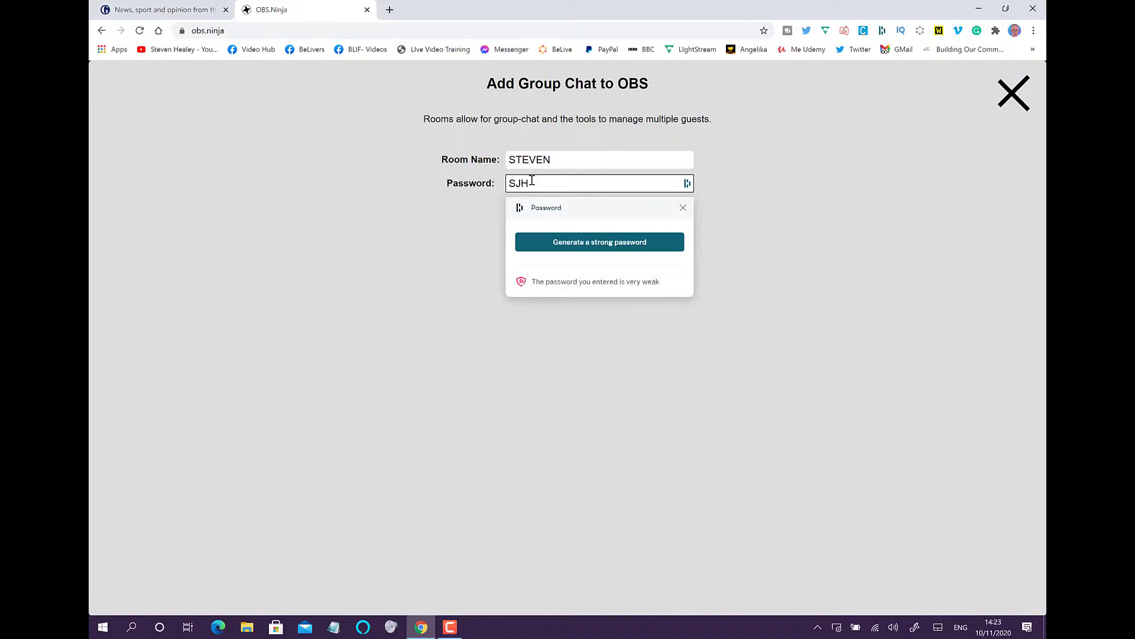
pyautogui.click(468, 243)
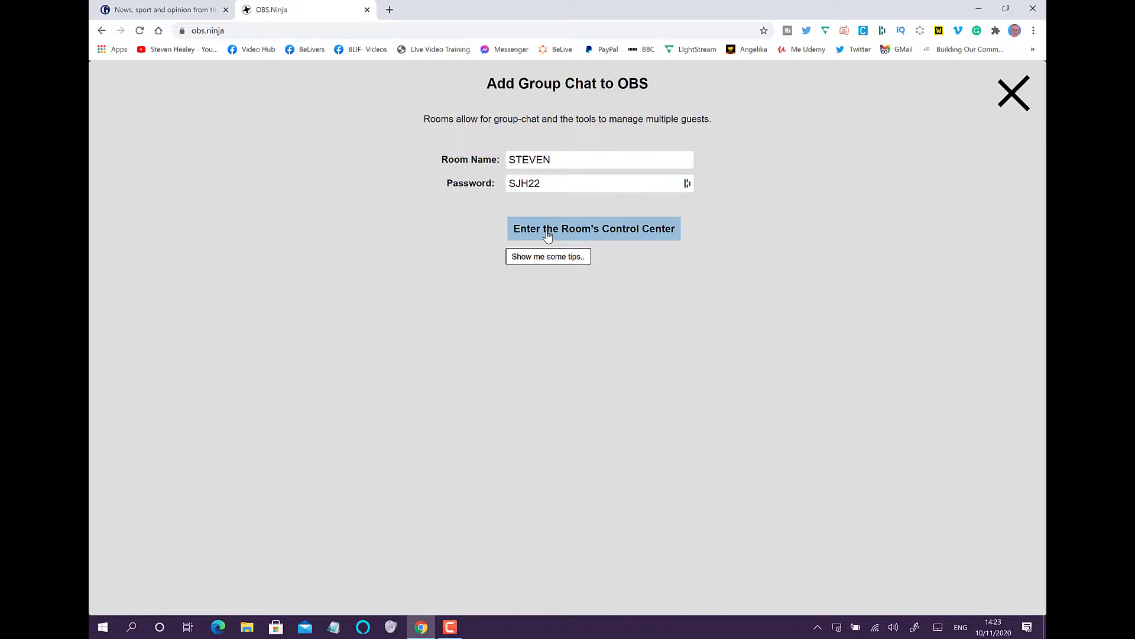
# Create the room, decline the Dashlane save prompt, and copy the Guest Invite link.
pyautogui.click(548, 234)
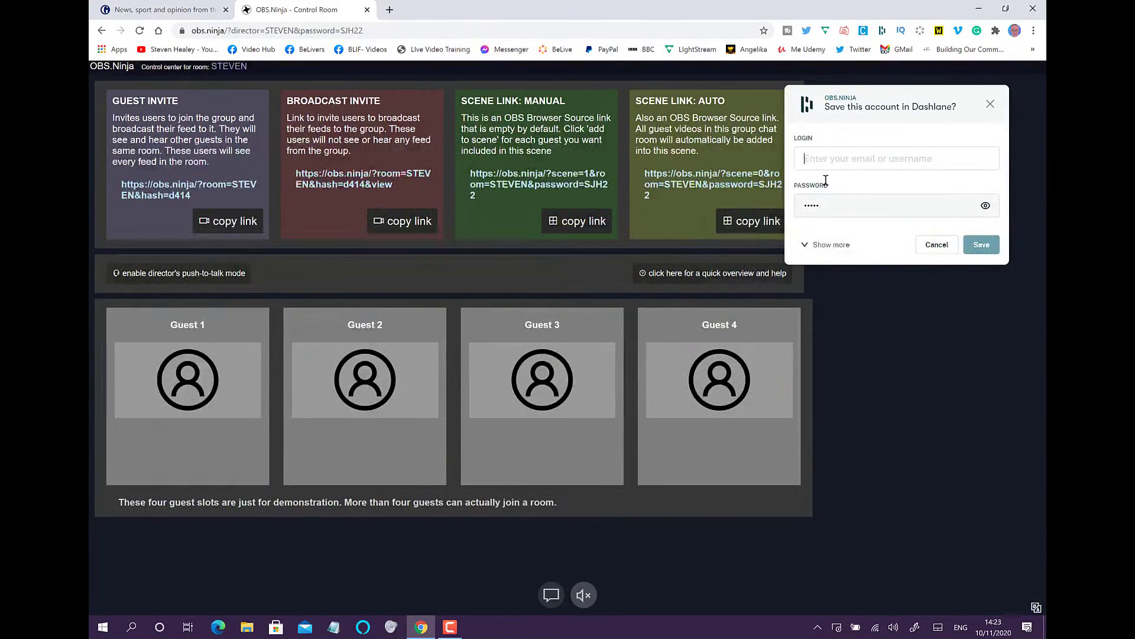
pyautogui.click(936, 244)
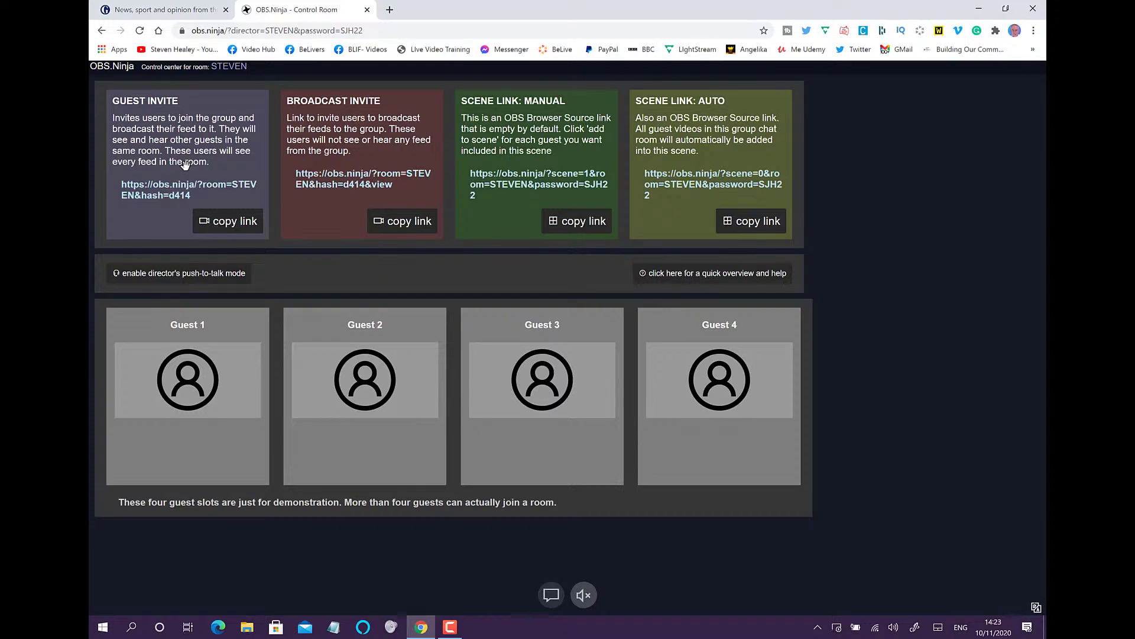
pyautogui.click(225, 222)
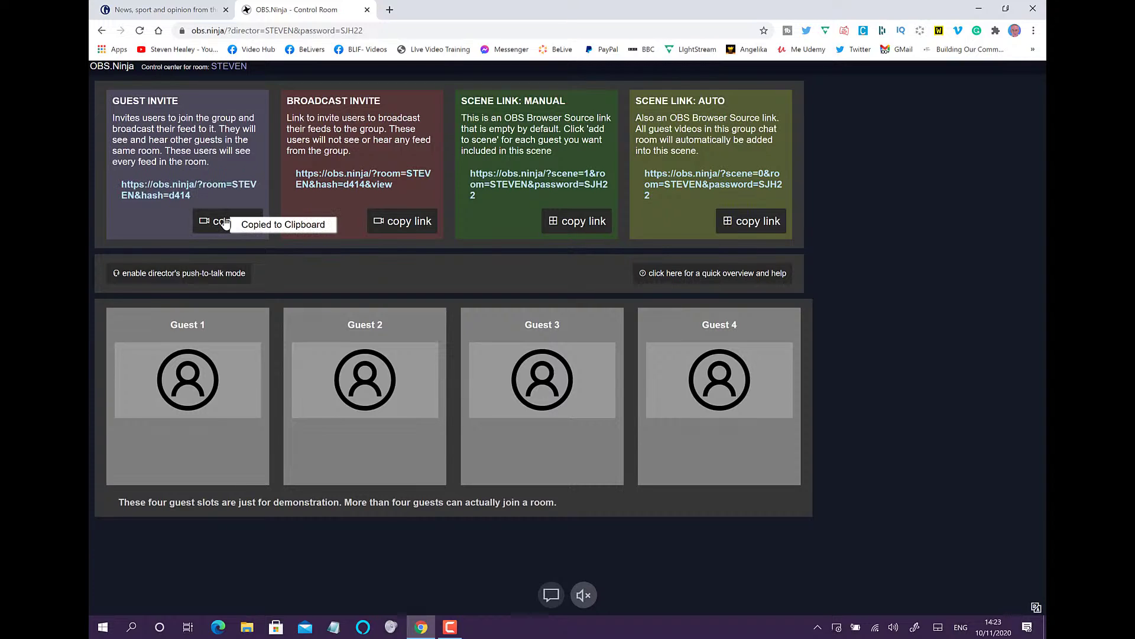
# Paste the guest invite link into a new tab and enter the room password.
pyautogui.click(389, 12)
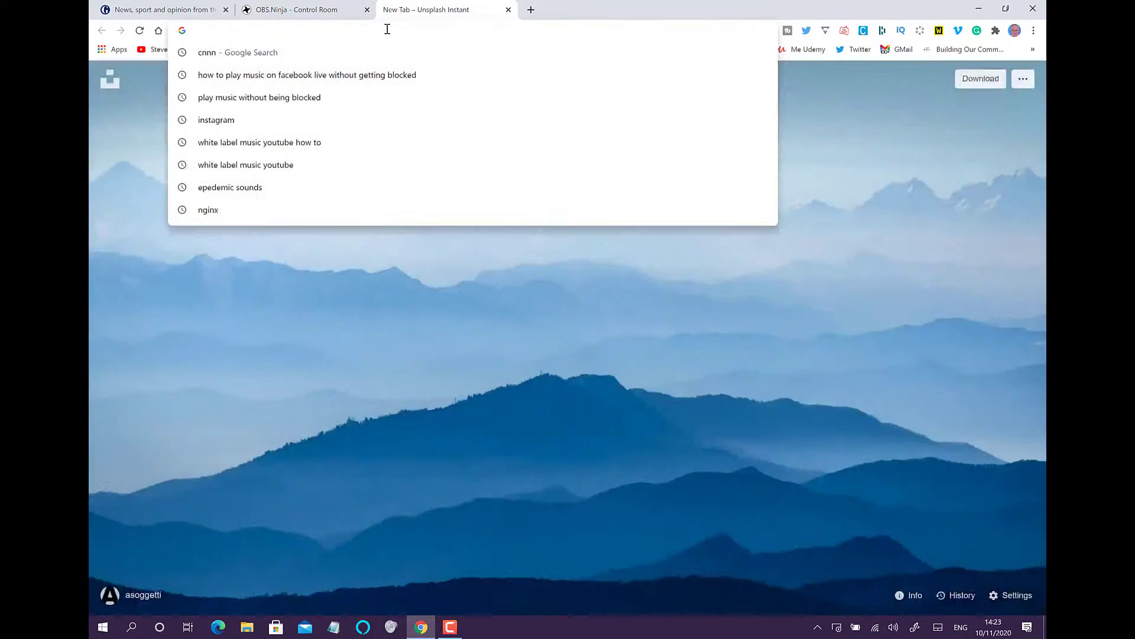
pyautogui.hotkey('ctrl', 'v')
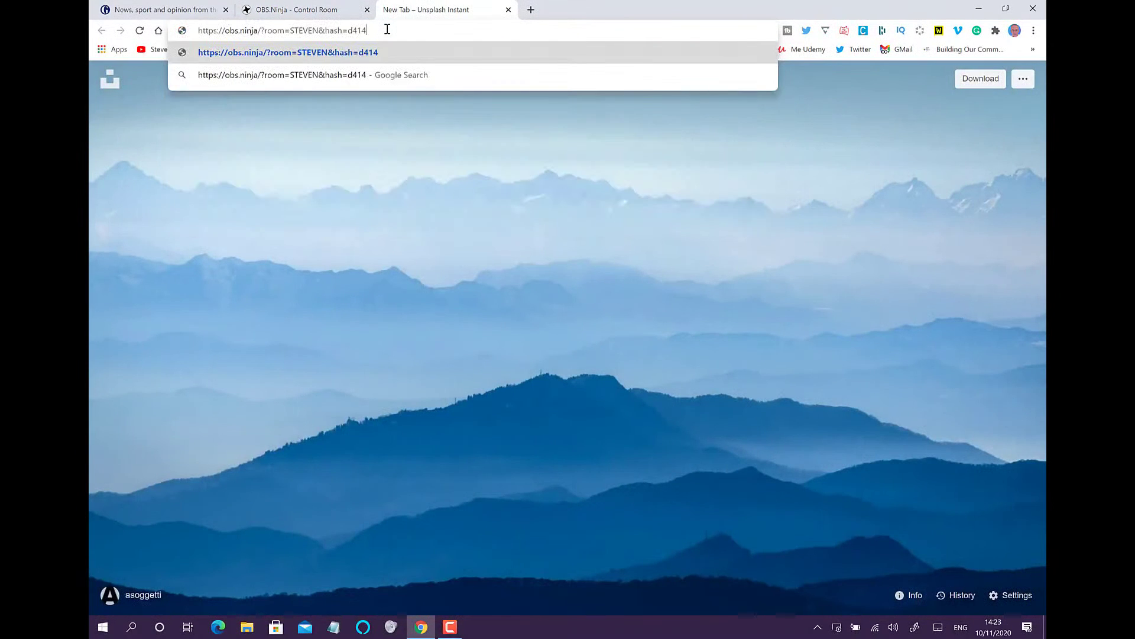
pyautogui.press('Return')
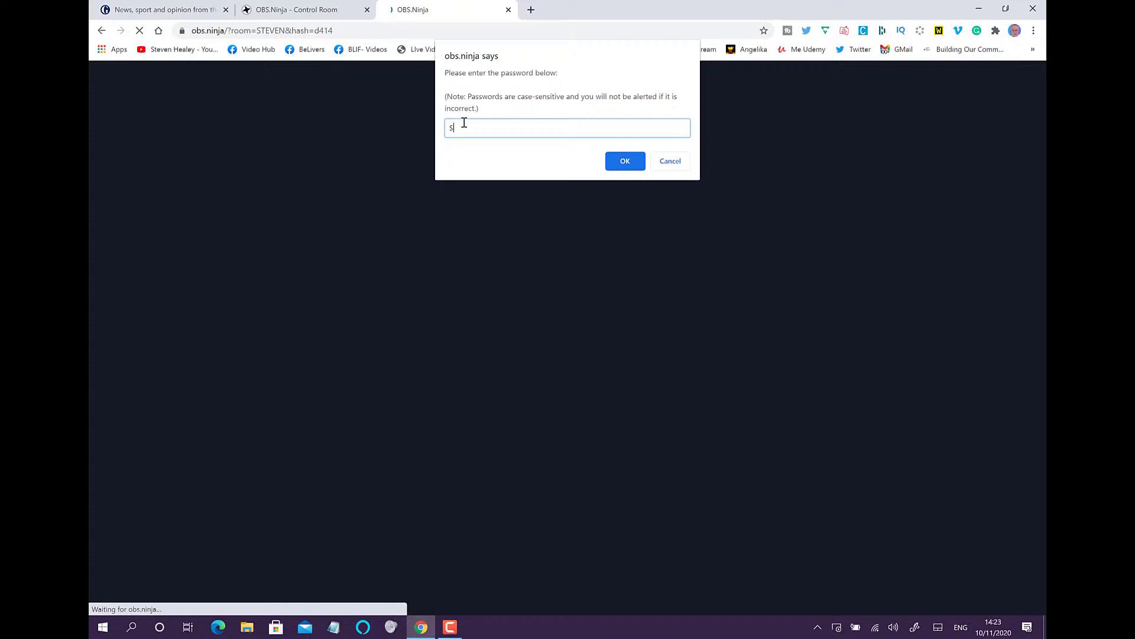
pyautogui.click(628, 168)
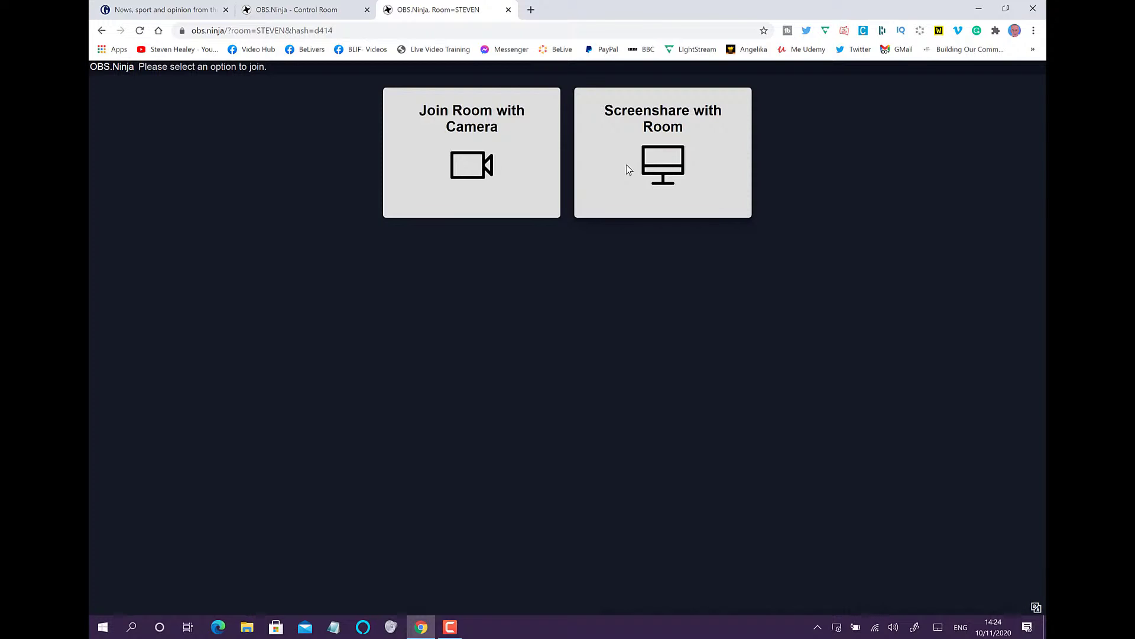
# Choose Join Room with Camera with XSplit VCam as the video source.
pyautogui.click(517, 154)
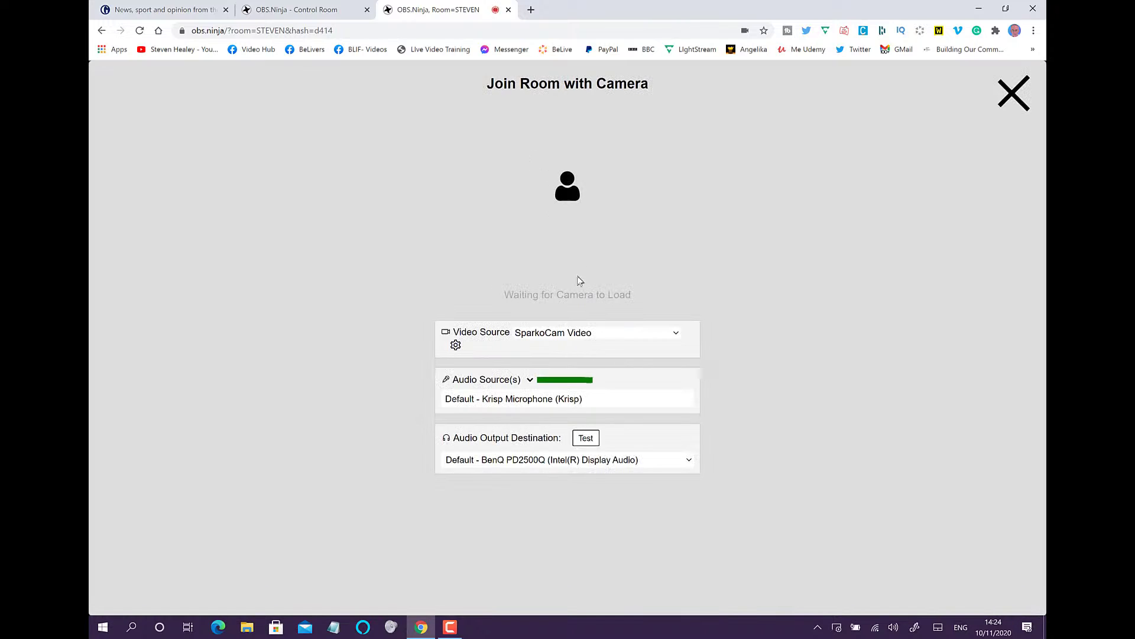
pyautogui.click(575, 333)
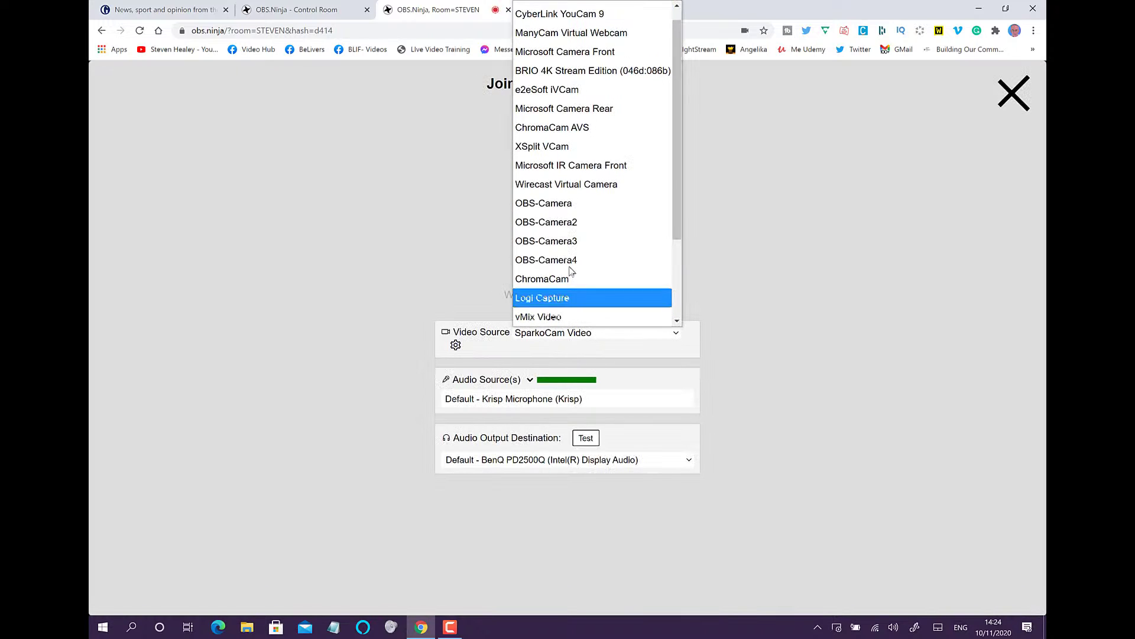
pyautogui.click(558, 152)
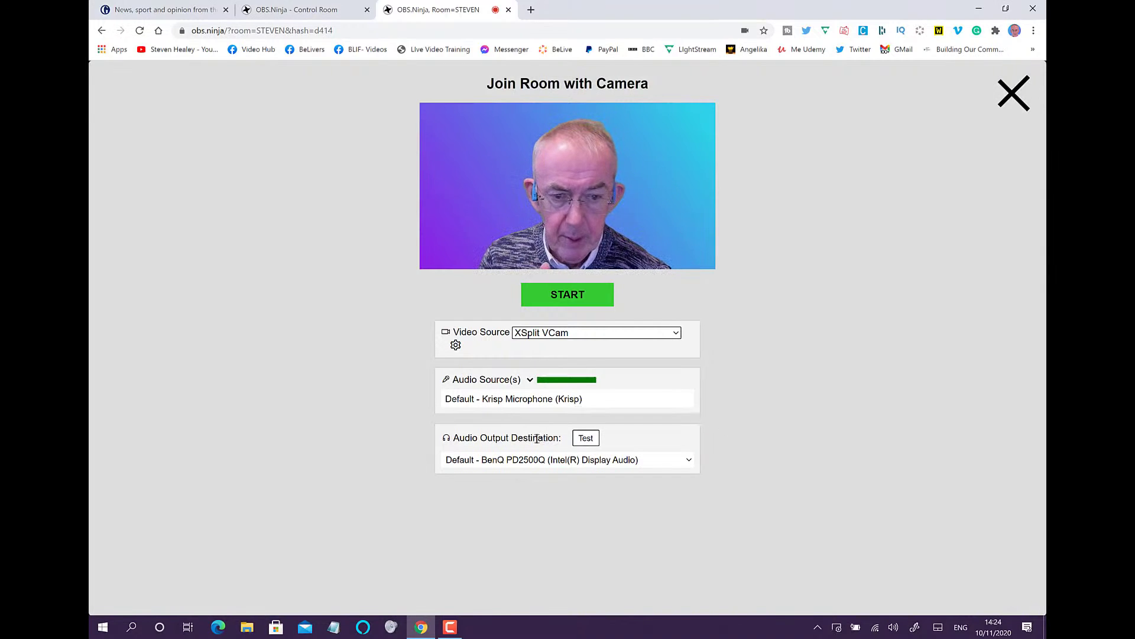
# Route audio output to Headphones (Titanium by AfterShokz Stereo) (Bluetooth) and play a test sound.
pyautogui.click(541, 459)
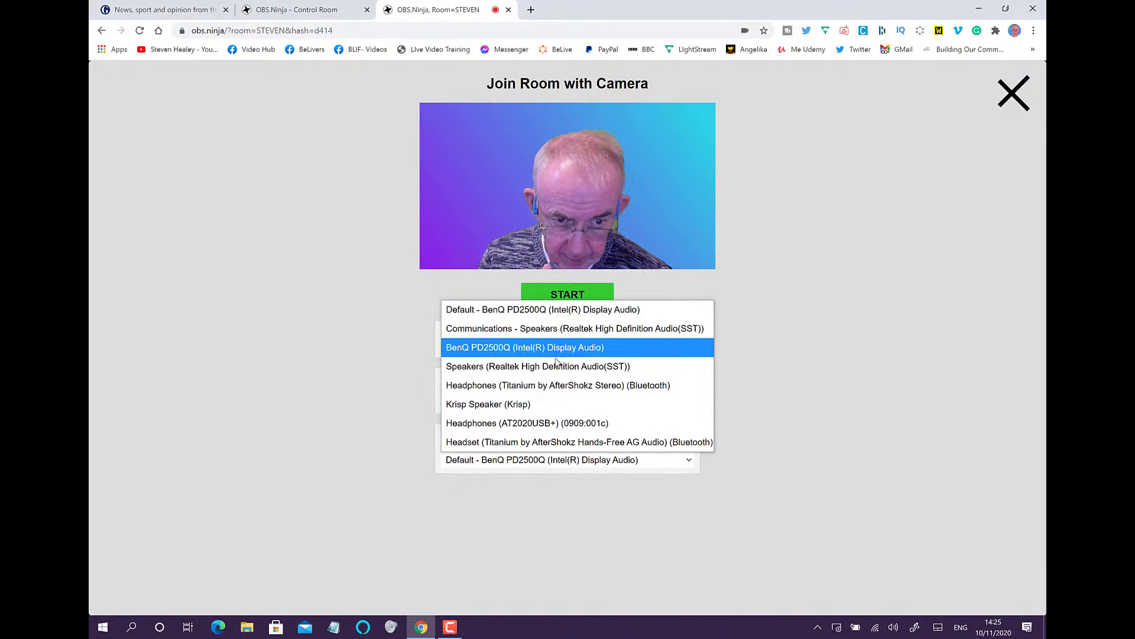
pyautogui.click(562, 386)
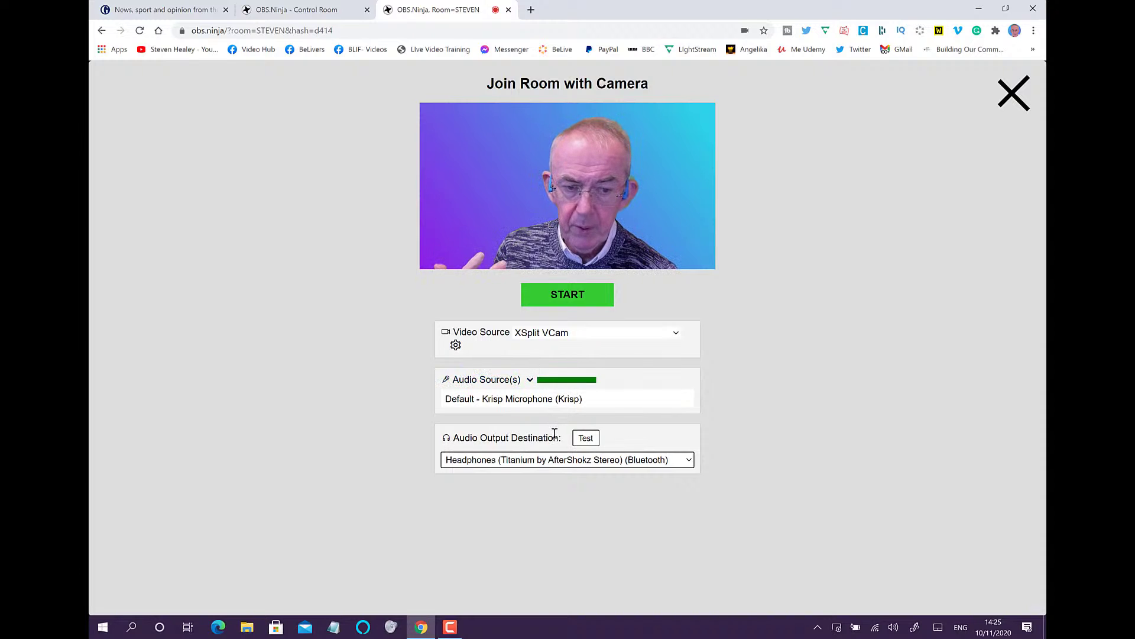
pyautogui.click(584, 438)
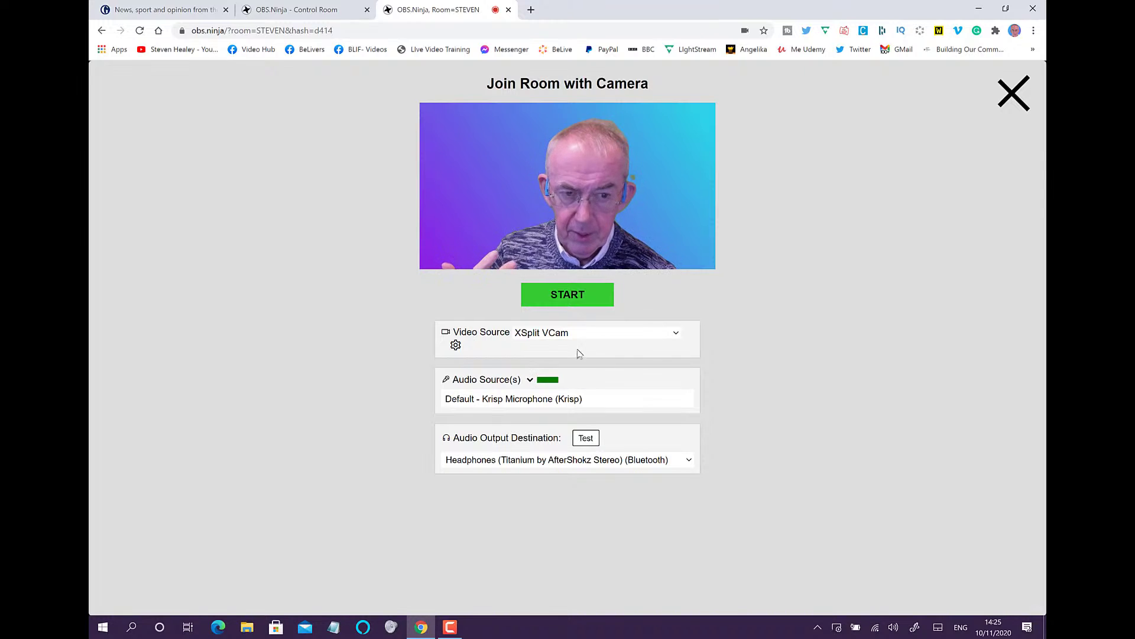
# Start streaming the XSplit VCam feed into the room, dismissing Dashlane's save prompt.
pyautogui.click(547, 303)
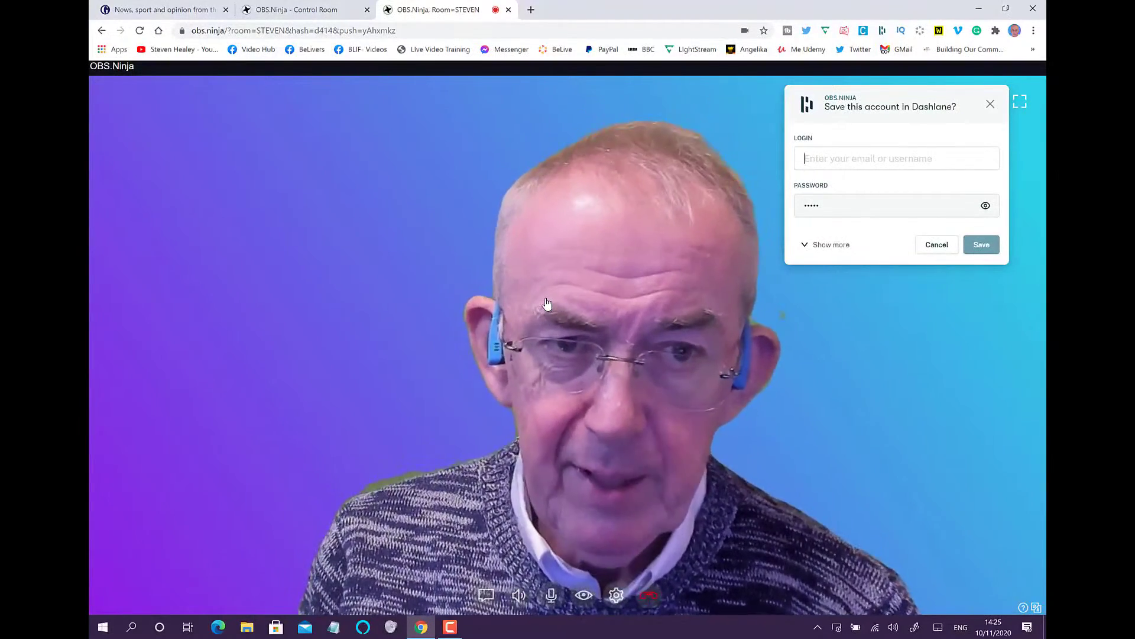
pyautogui.click(937, 244)
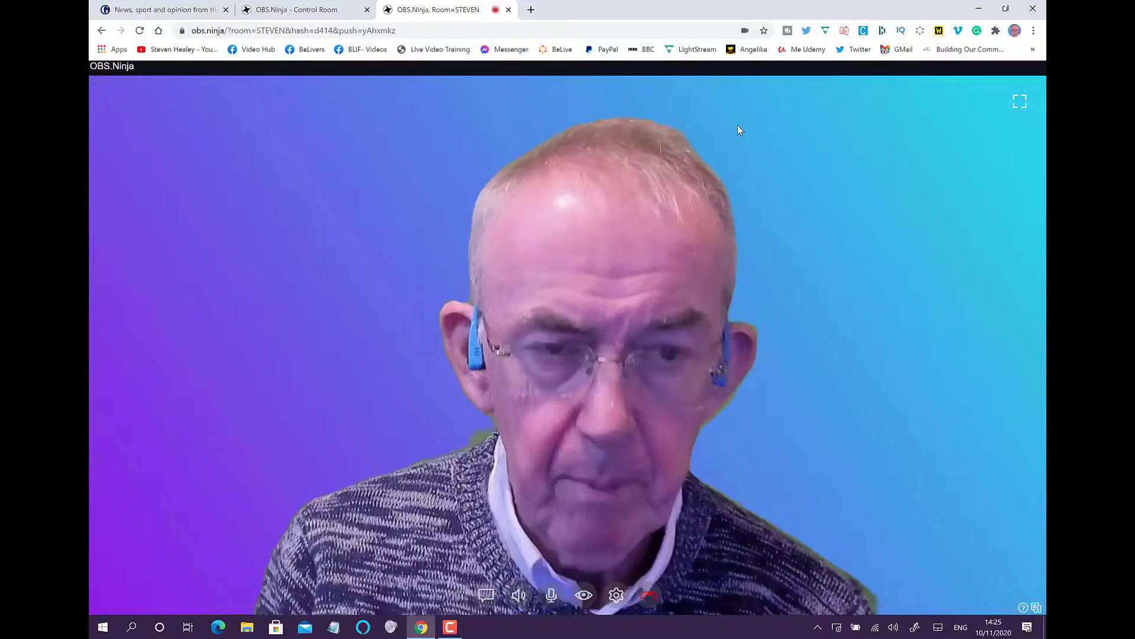
# Check the Control Room tab, which now shows the guest's live camera tile.
pyautogui.click(328, 10)
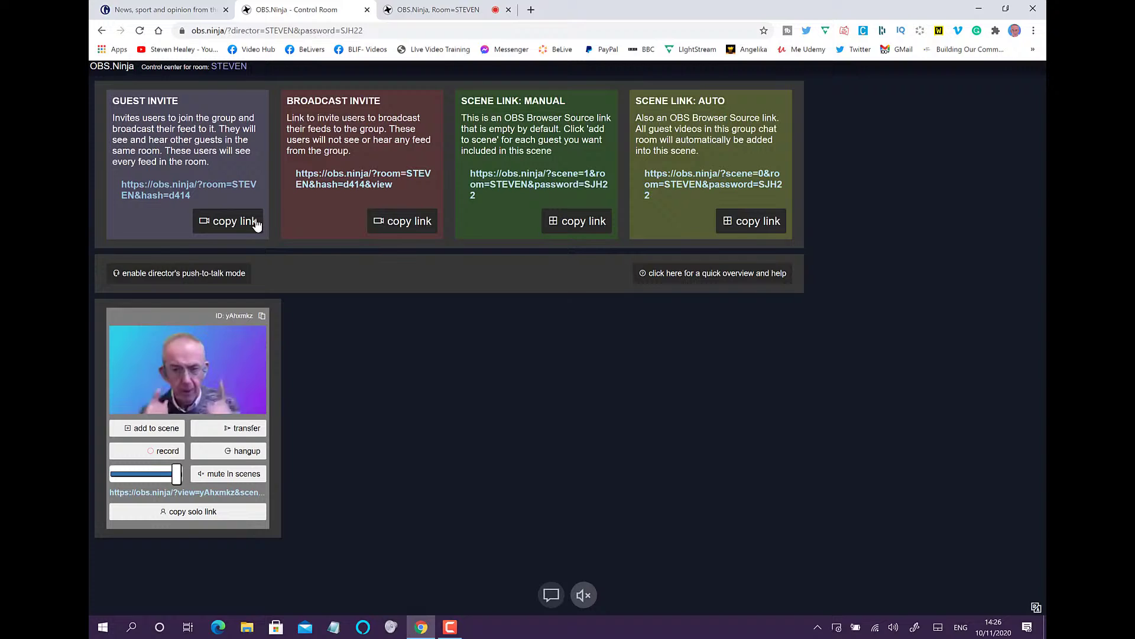
pyautogui.click(433, 10)
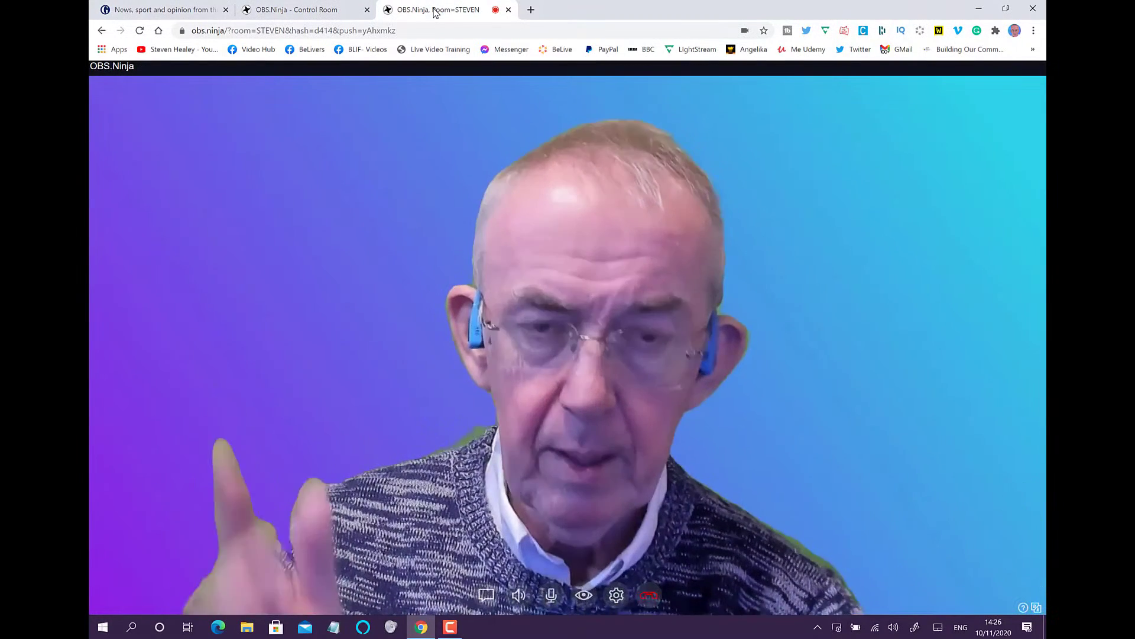
pyautogui.click(269, 21)
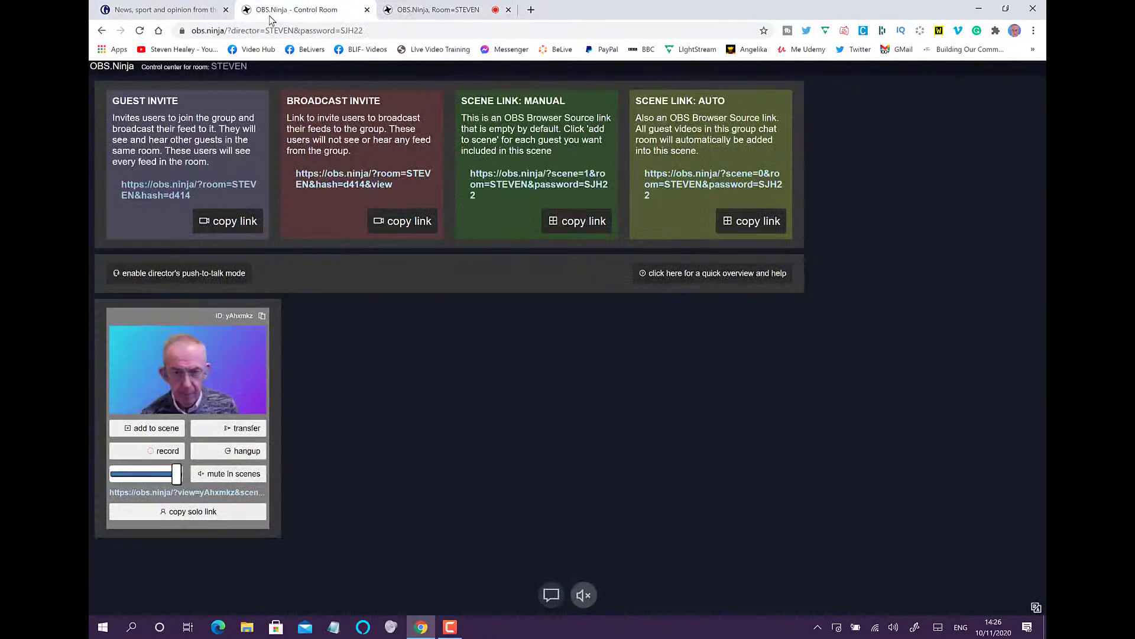